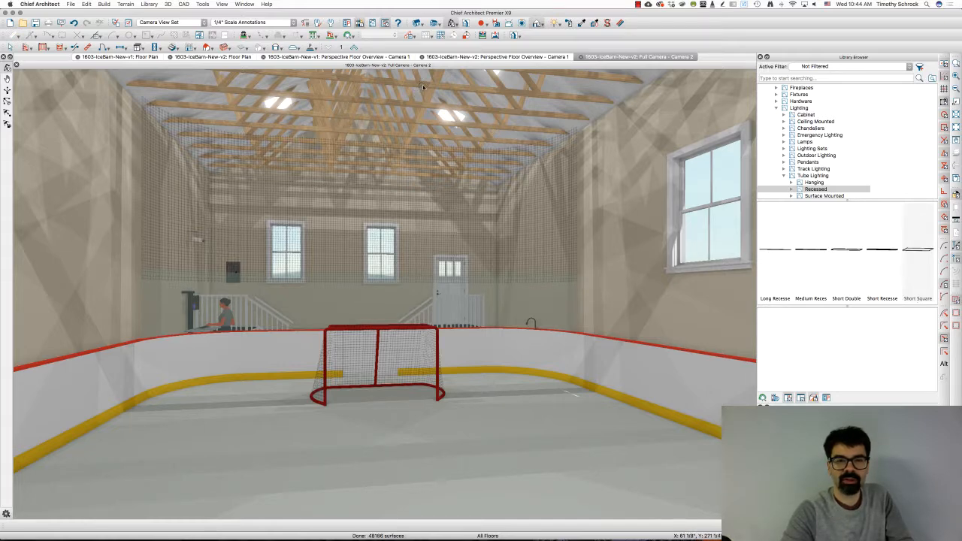
Step: Inspect the general specification of a roof truss in the full camera view, including its Lock Truss Envelope option
double_click(418, 126)
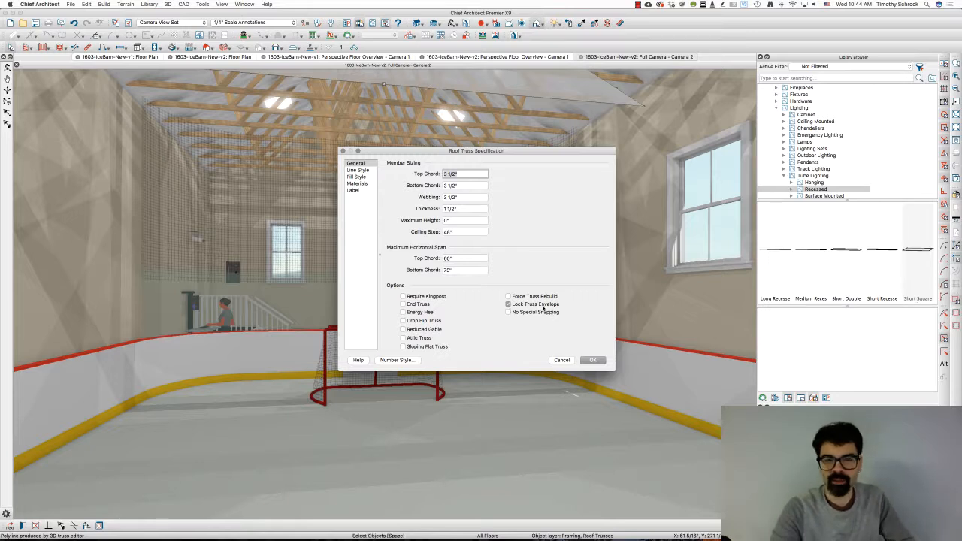
click(562, 361)
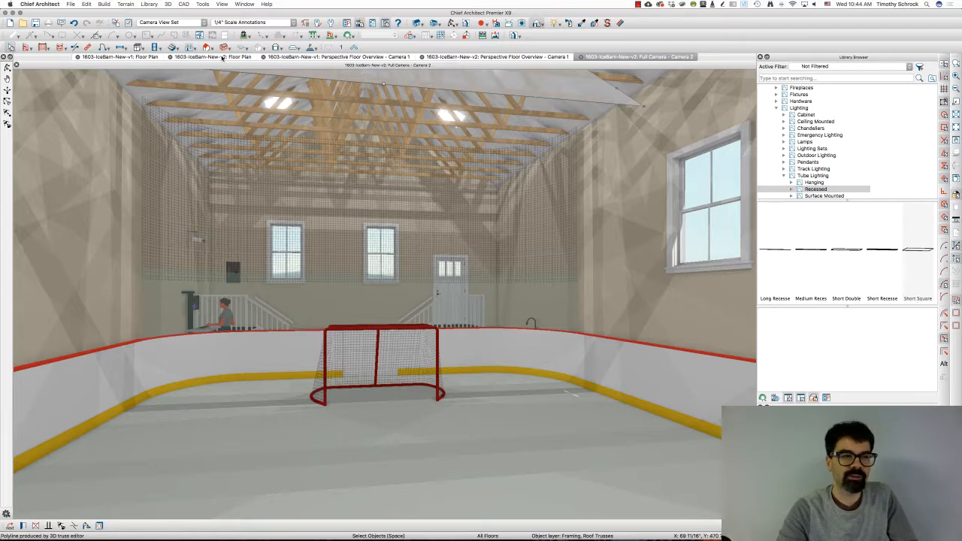
Step: Inspect the general specification of the recessed tube light above the rink's upper-left corner in the 1603-IceBarn-New-v2 floor plan
click(214, 58)
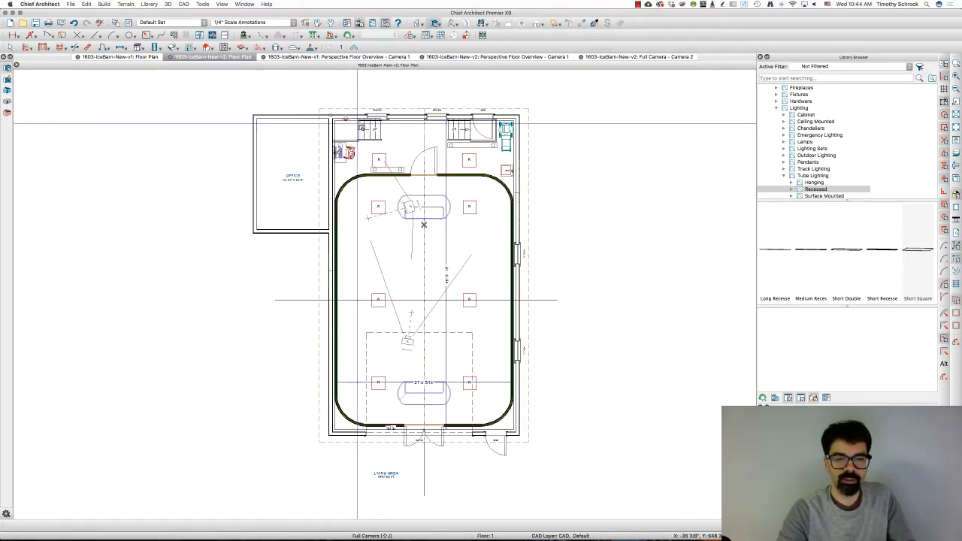
click(155, 48)
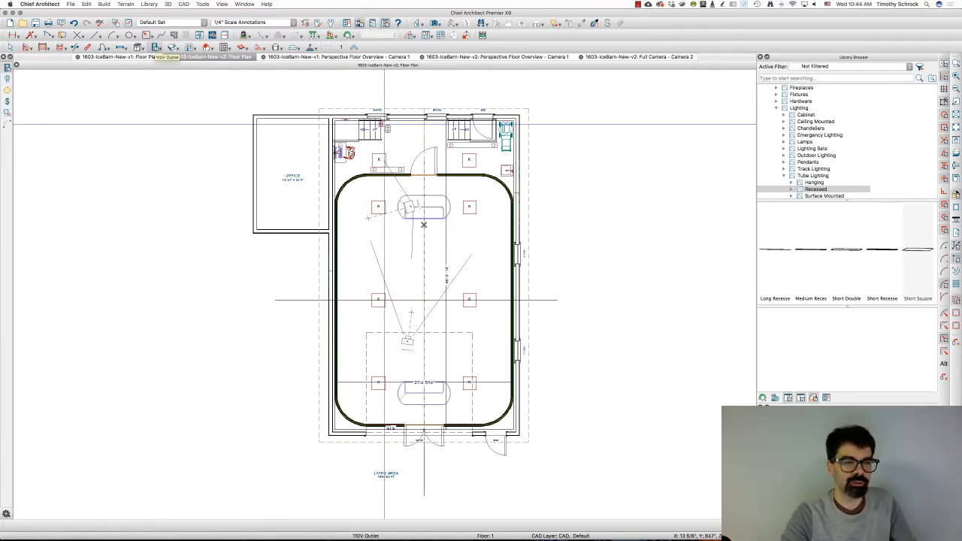
drag(365, 140, 495, 399)
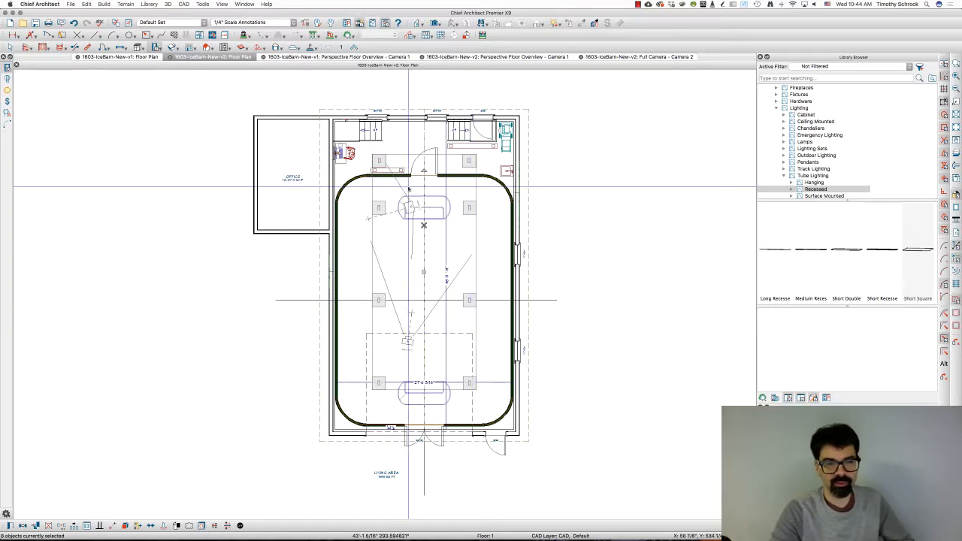
double_click(379, 160)
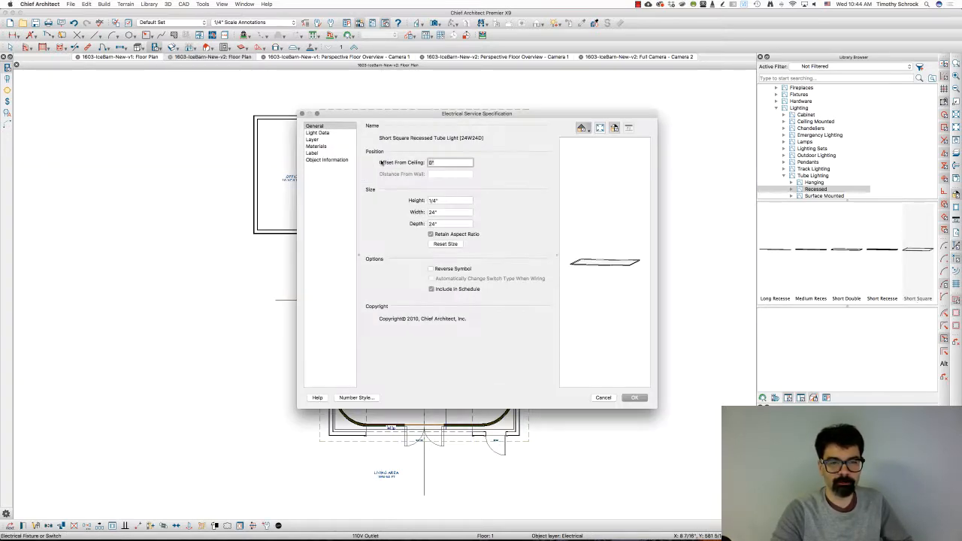
key(Return)
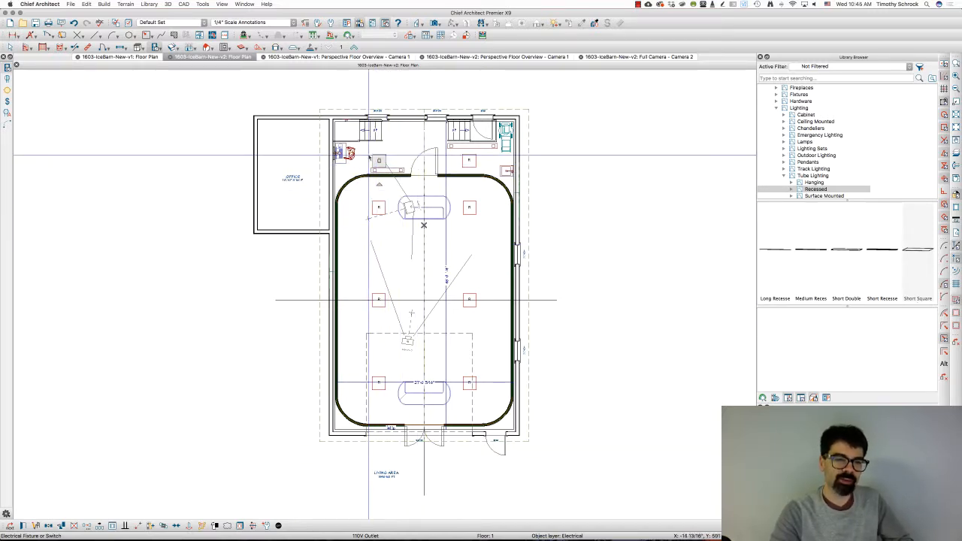
double_click(379, 161)
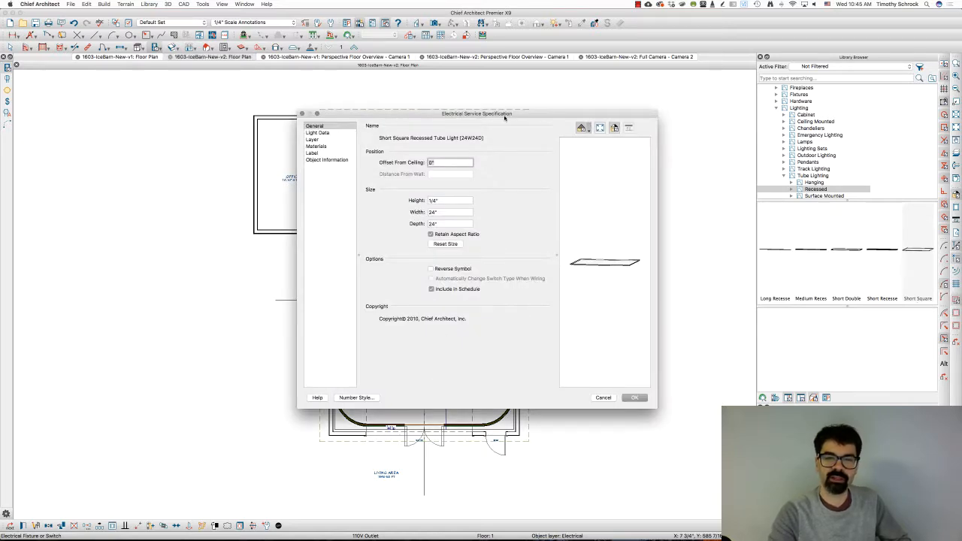
key(Escape)
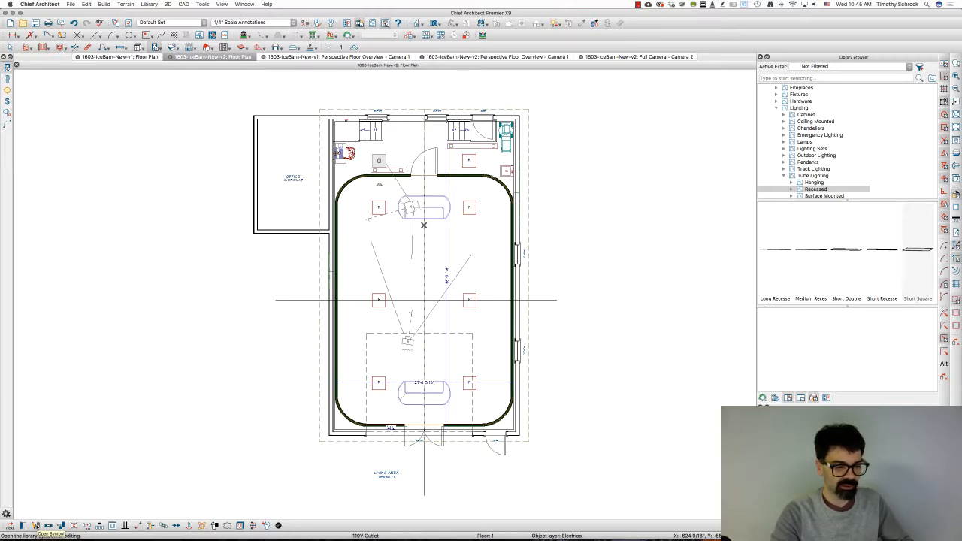
Step: Inspect the placement options in the symbol specification of the selected tube light
click(36, 526)
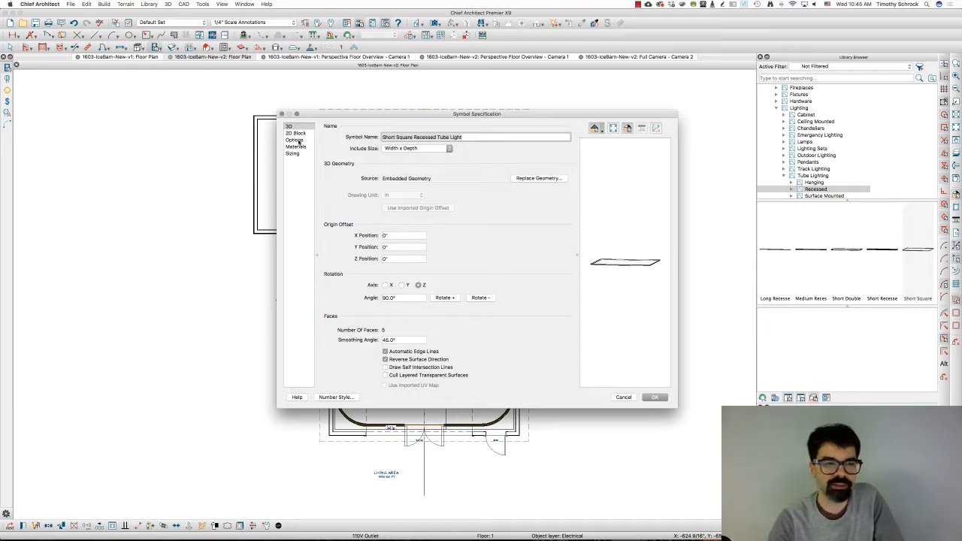
click(298, 140)
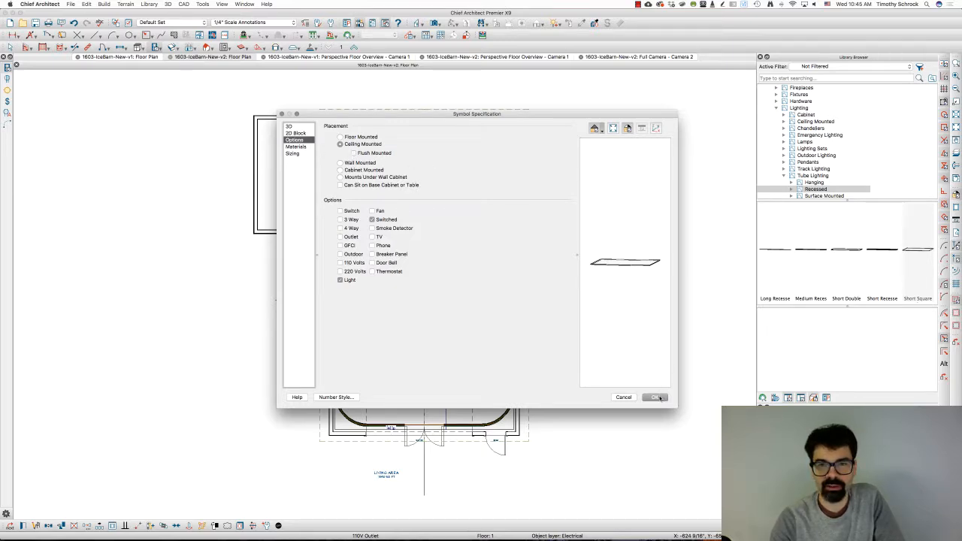
click(656, 398)
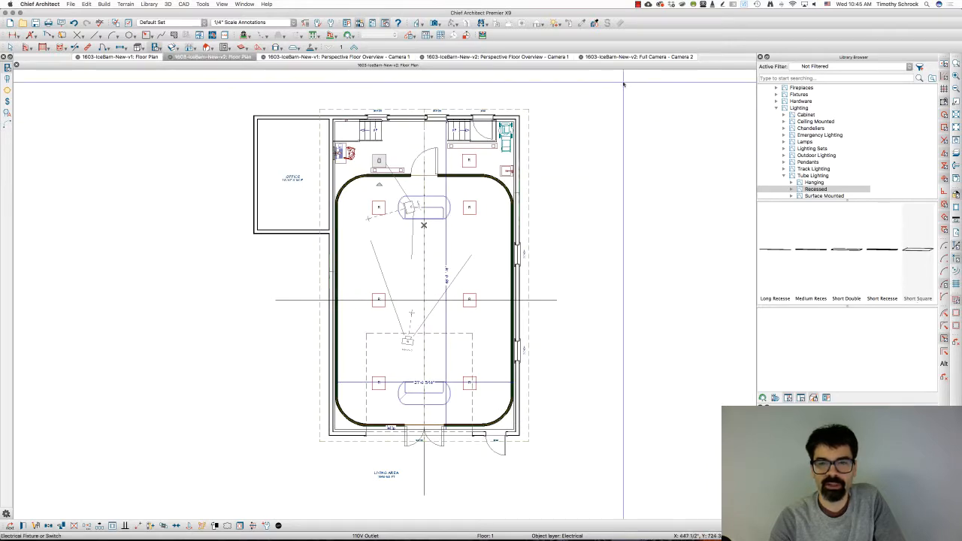
Step: Set the same tube light's offset from ceiling to 36" in the full camera view
click(617, 56)
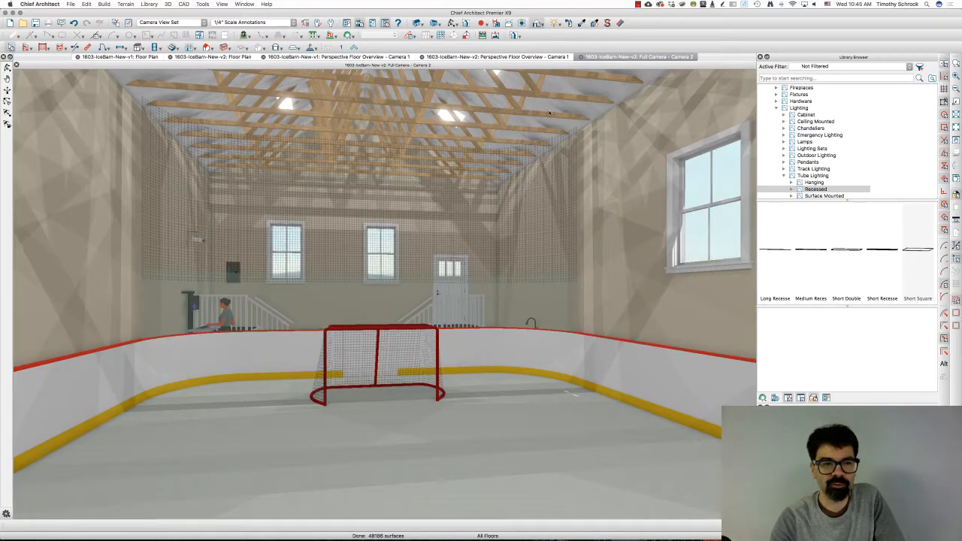
click(285, 105)
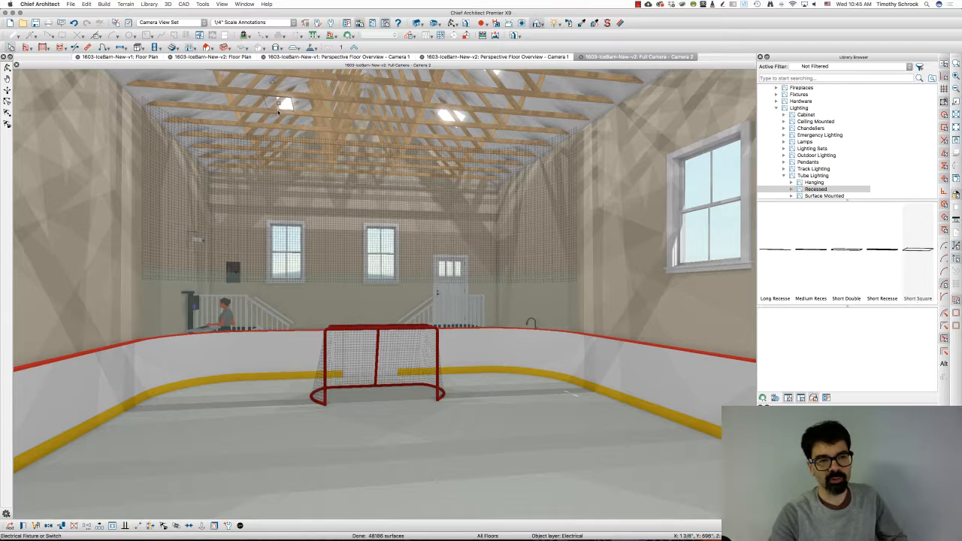
double_click(286, 105)
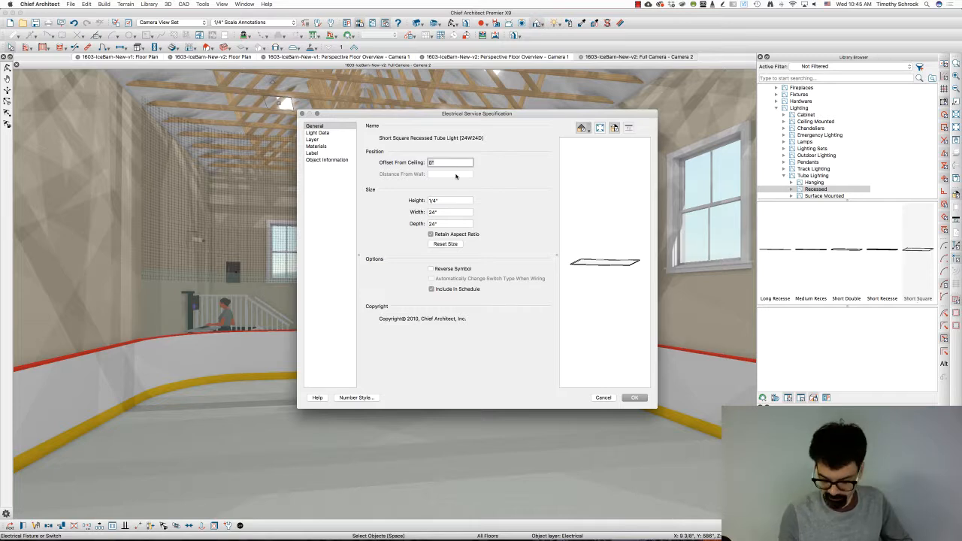
key(Return)
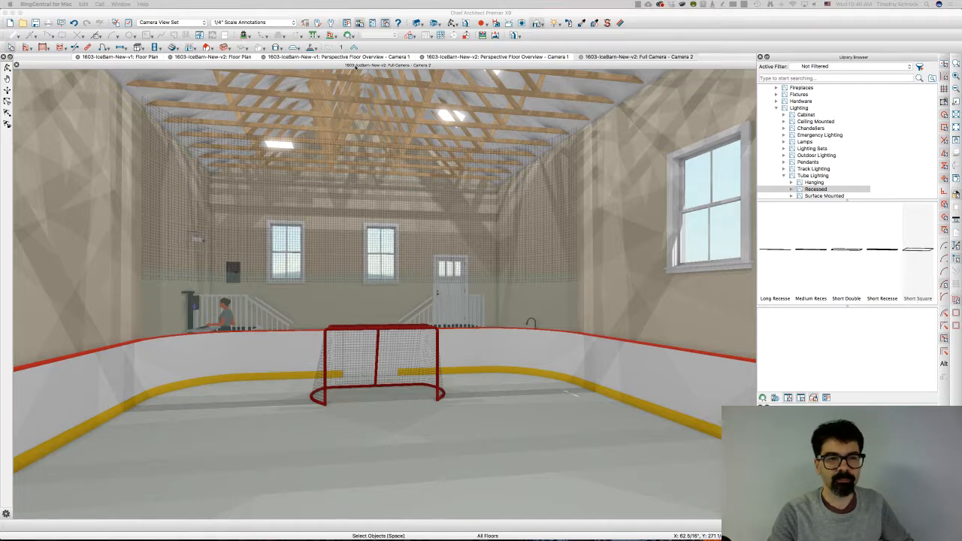
Step: View the lowered light in a backclipped cross section taken above the rink in the v2 floor plan
click(208, 59)
click(208, 59)
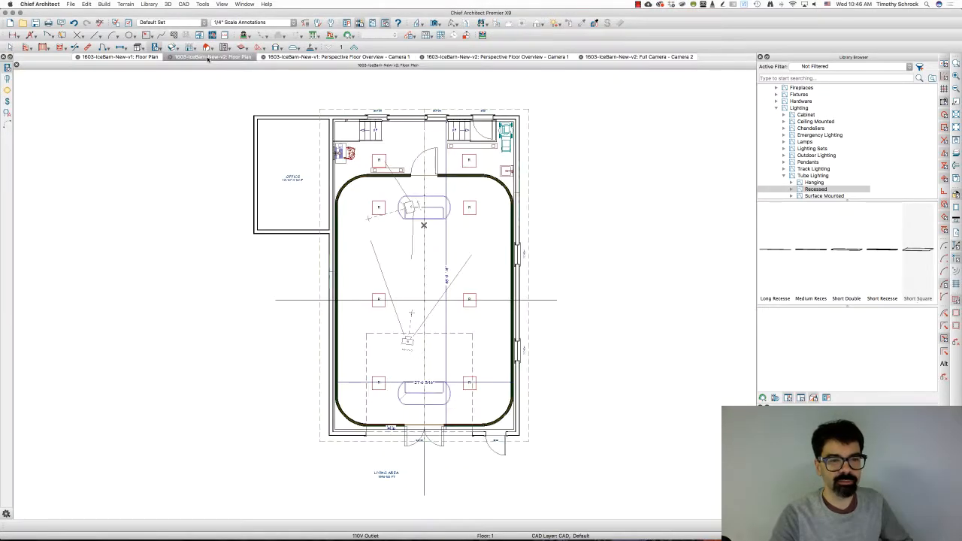
click(420, 24)
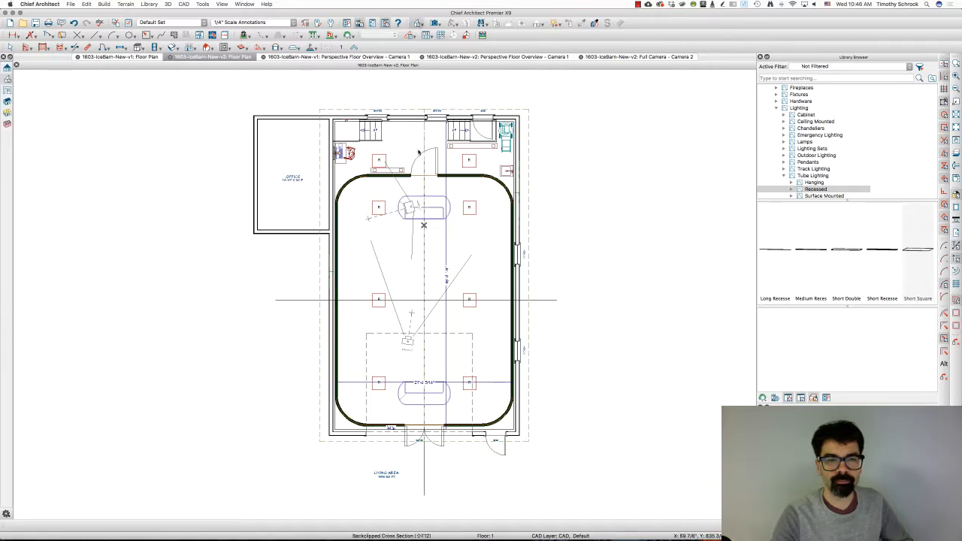
drag(406, 152, 406, 180)
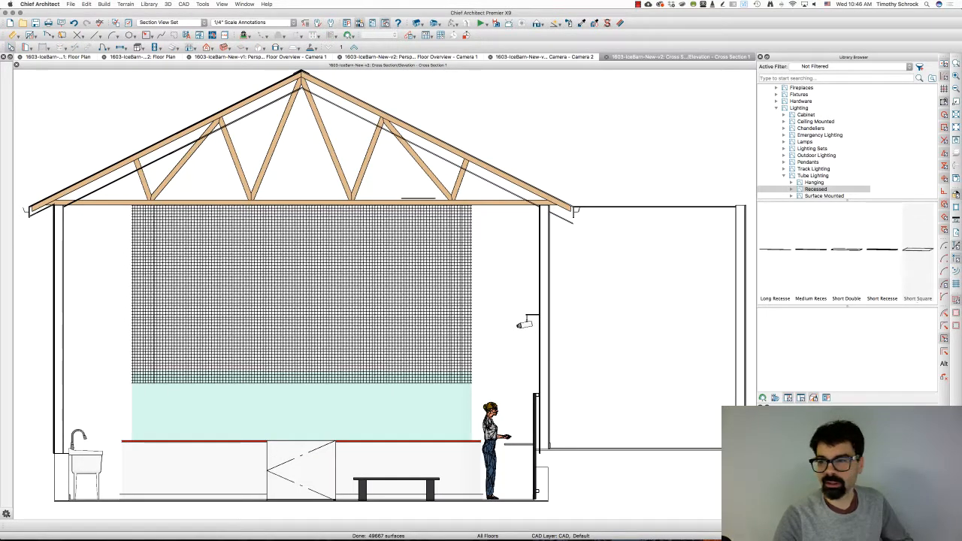
scroll(445, 191, up, 10)
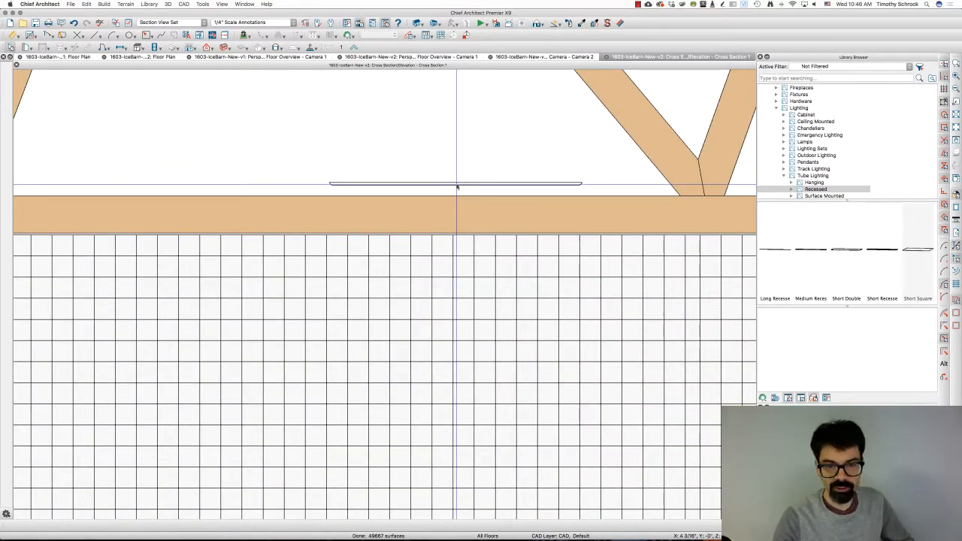
Step: Measure the vertical distance from the light to the underside of the truss bottom chord, and return to the floor plan
click(457, 185)
drag(457, 183, 457, 234)
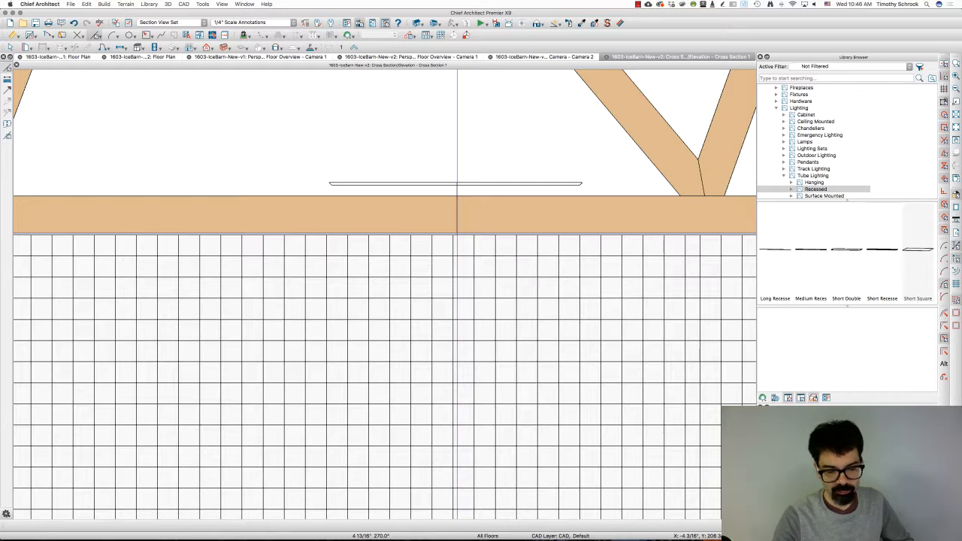
drag(457, 234, 457, 234)
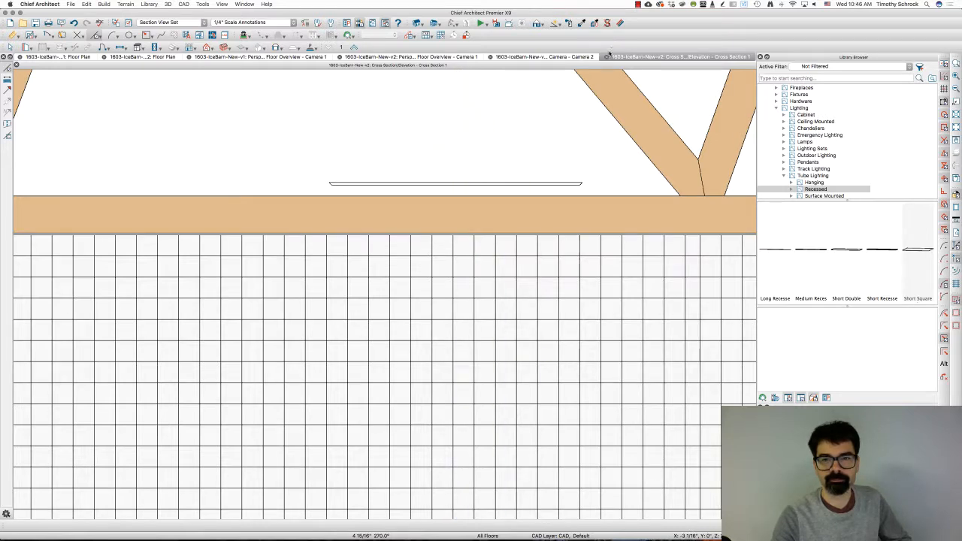
key(space)
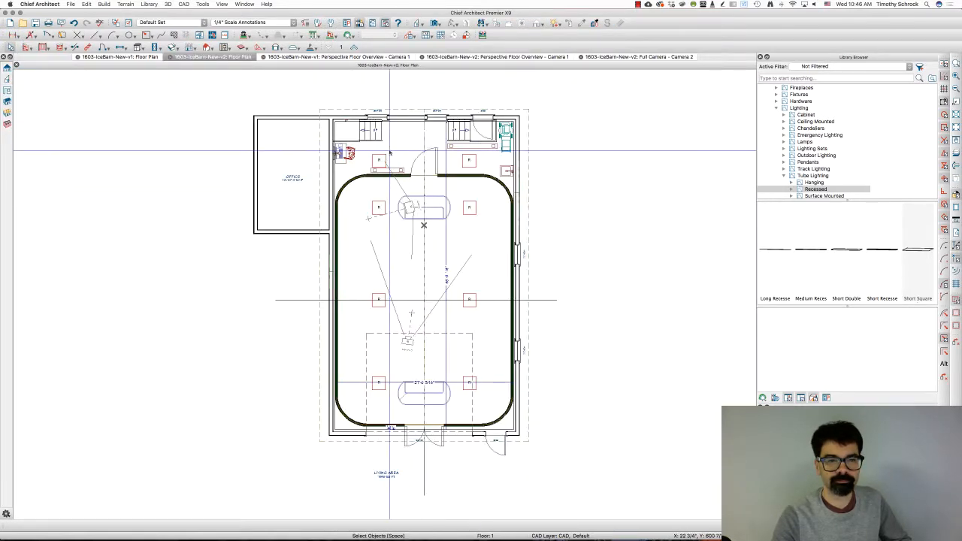
Step: Set the offset from ceiling of the upper-left tube light to 41" and check it in the full camera view
double_click(384, 156)
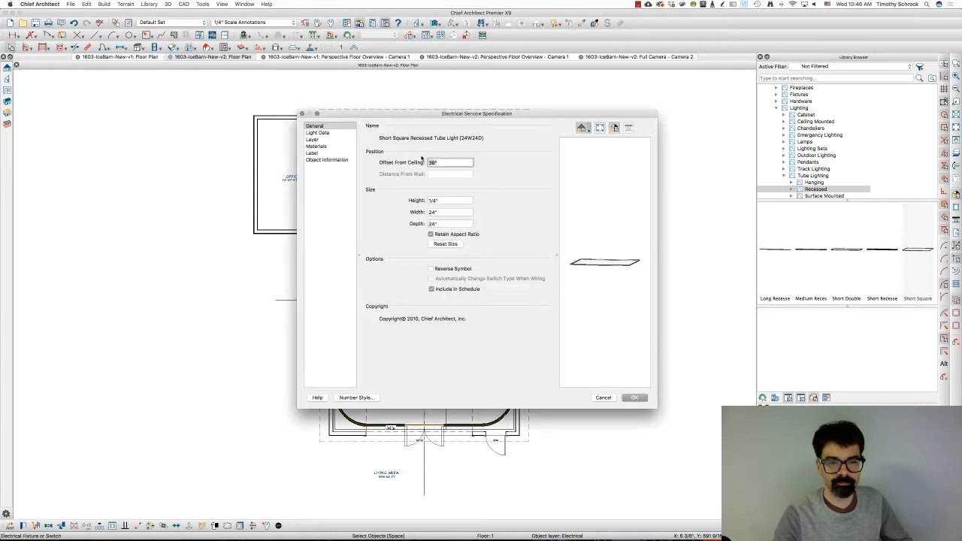
text(4')
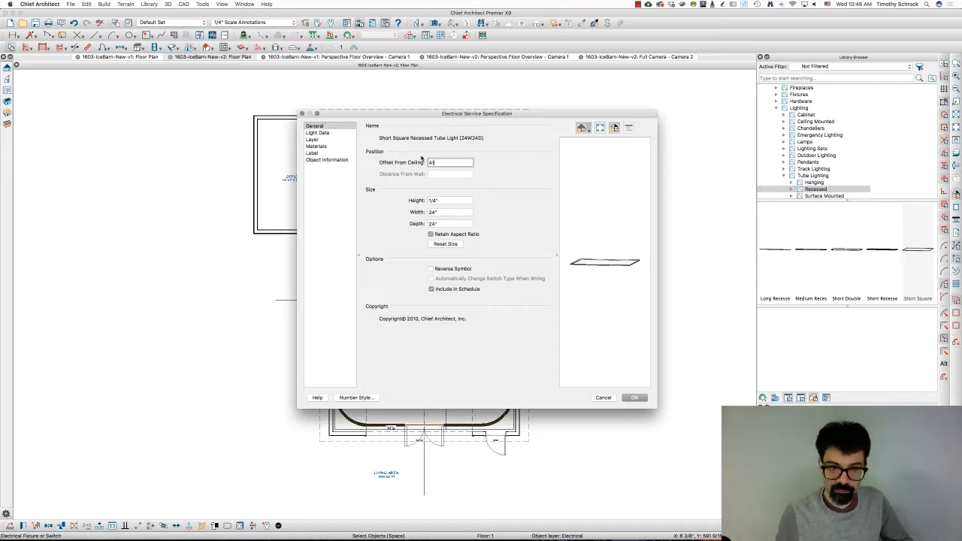
key(Return)
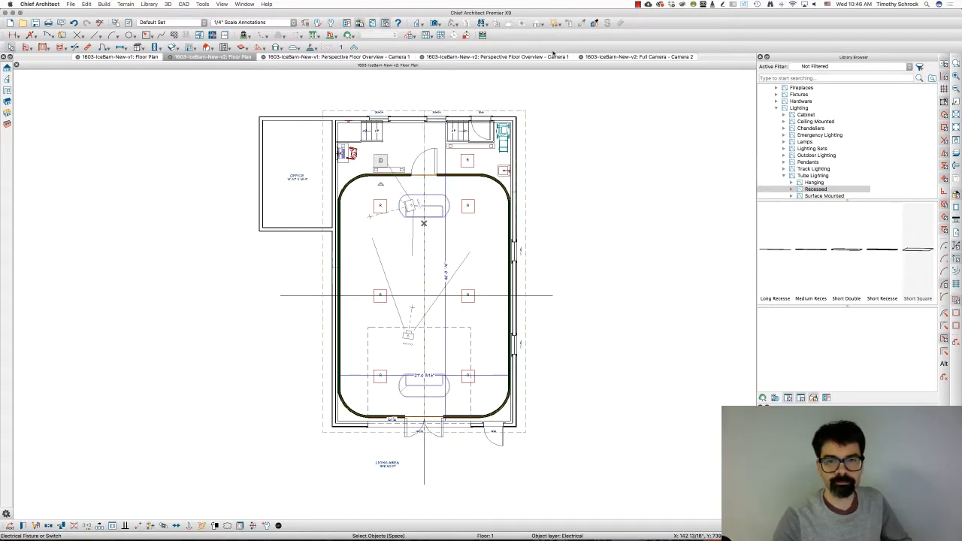
click(613, 57)
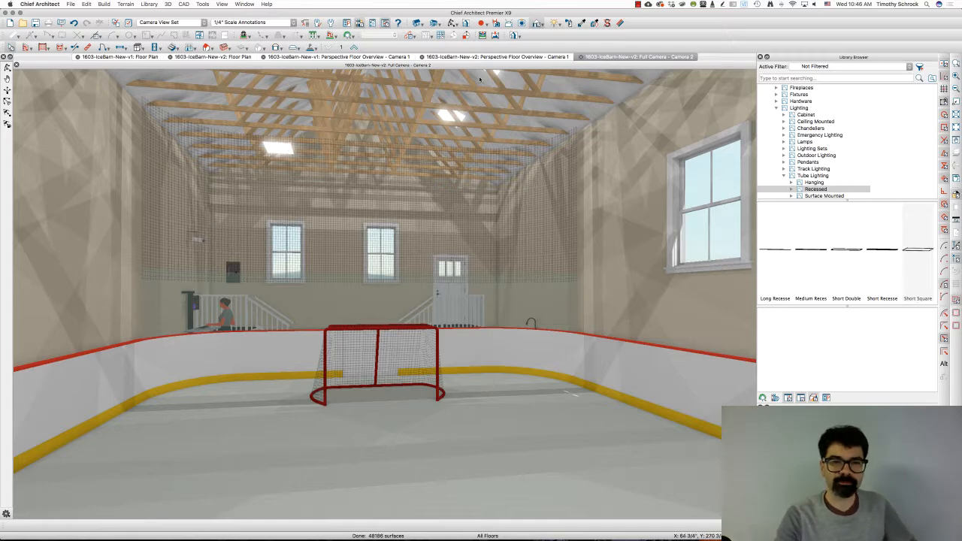
Step: Delete the seven other recessed lights from the v2 floor plan, keeping only the adjusted upper-left one
click(197, 57)
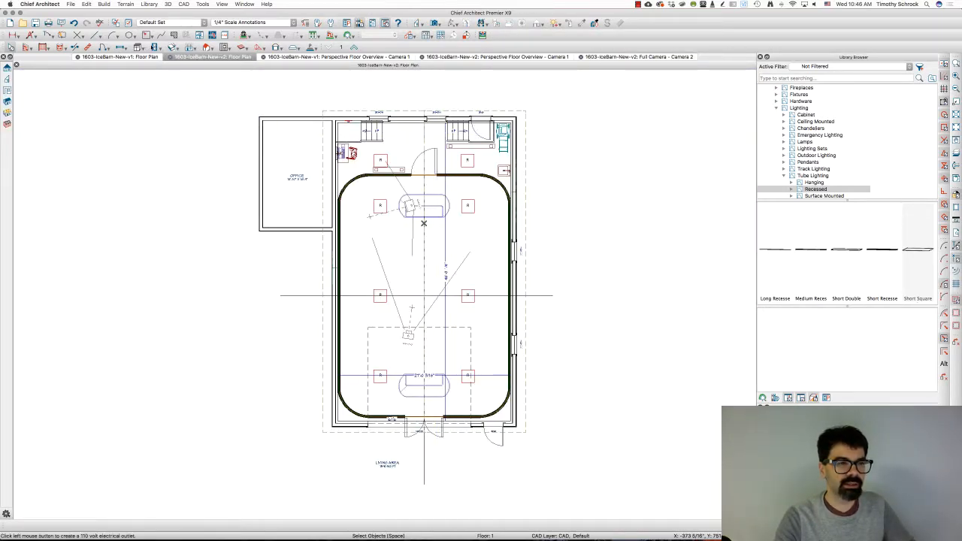
drag(446, 148, 499, 406)
shift+drag(358, 193, 396, 415)
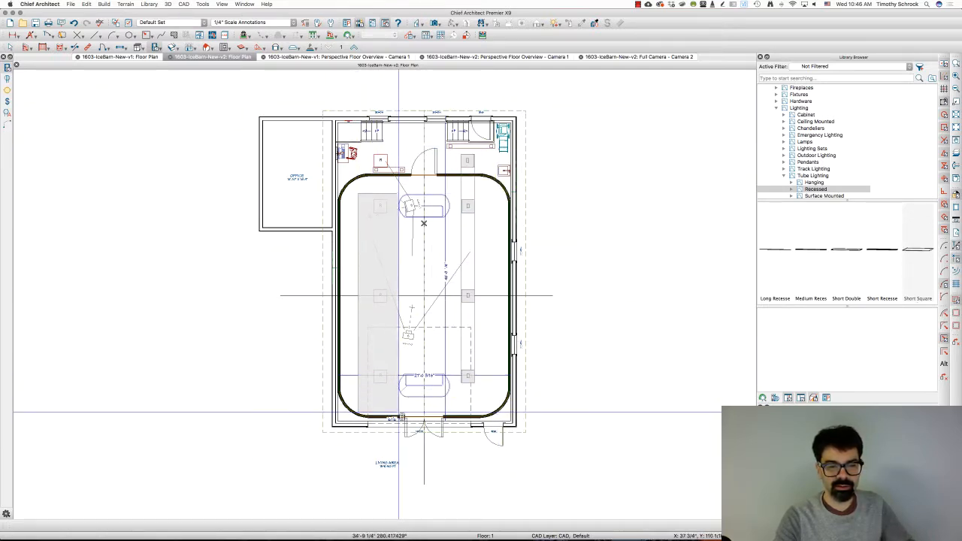
key(Delete)
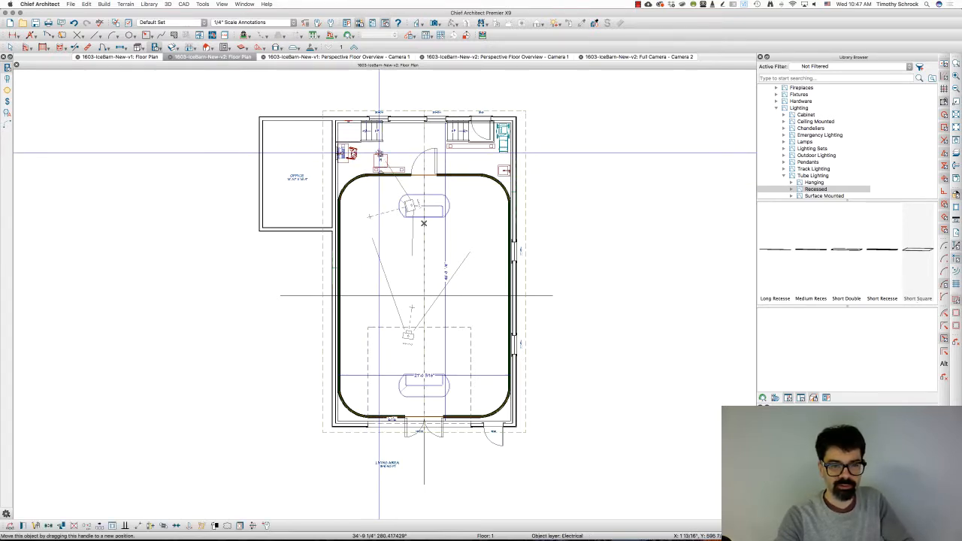
Step: Create a mirrored copy of the remaining light about the building's vertical centerline
click(381, 157)
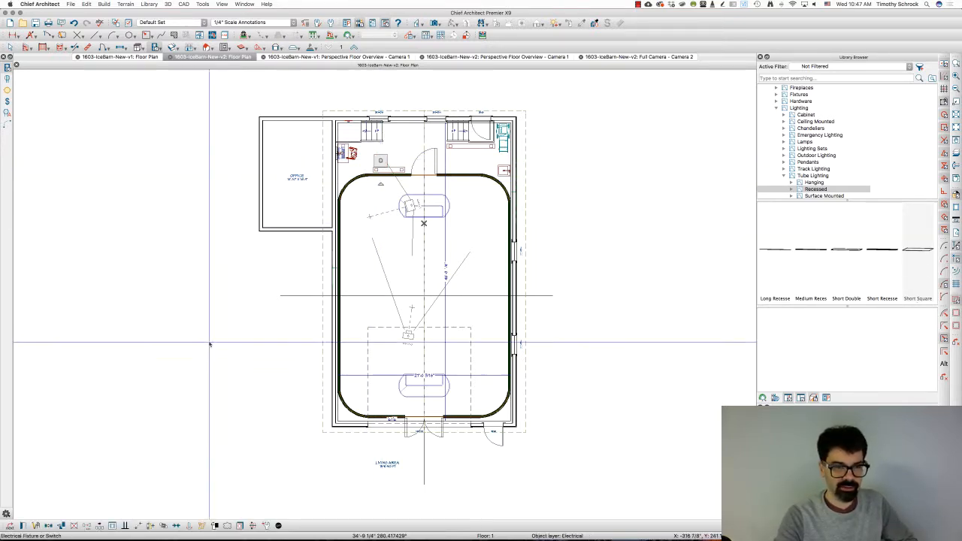
click(48, 525)
click(48, 526)
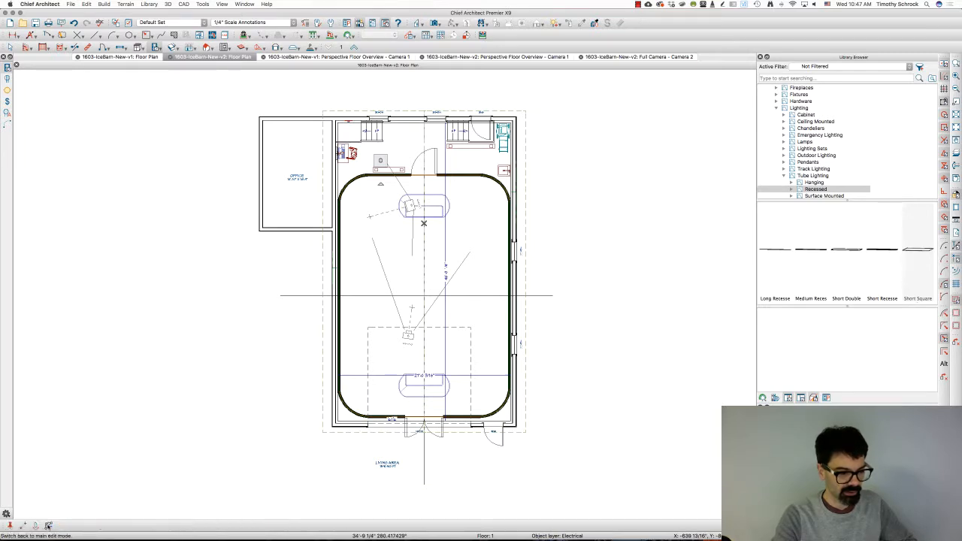
click(36, 526)
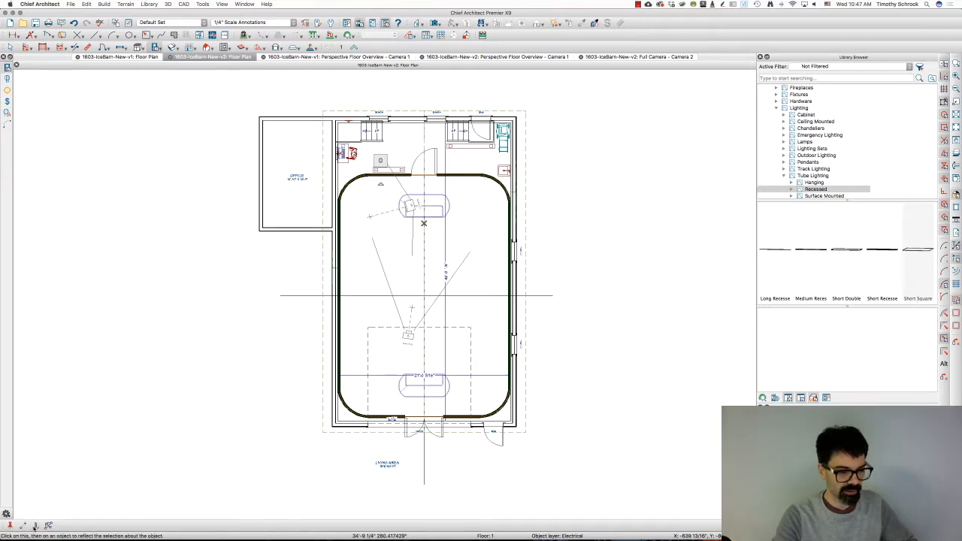
click(424, 263)
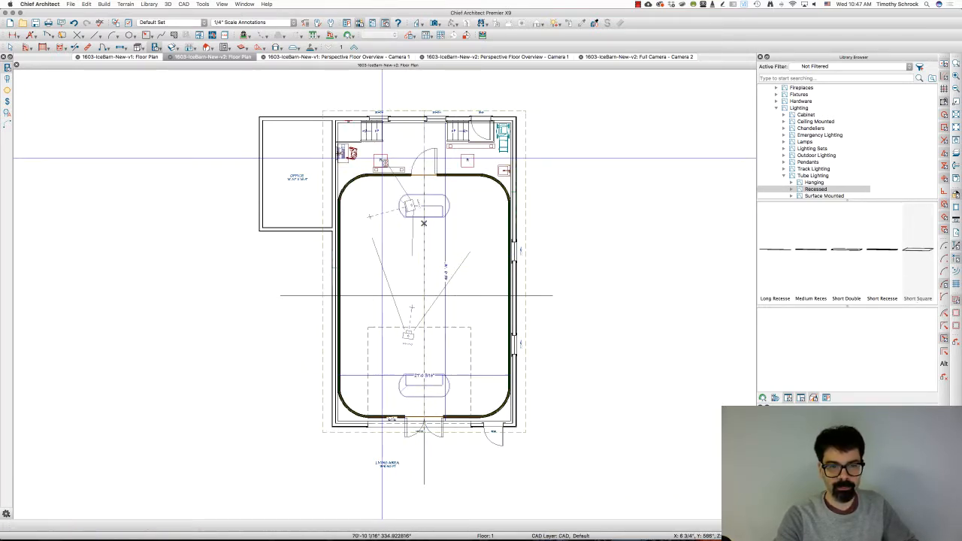
Step: Copy the pair of lights down the building into two more rows, placing the lower row on the horizontal centerline
click(23, 527)
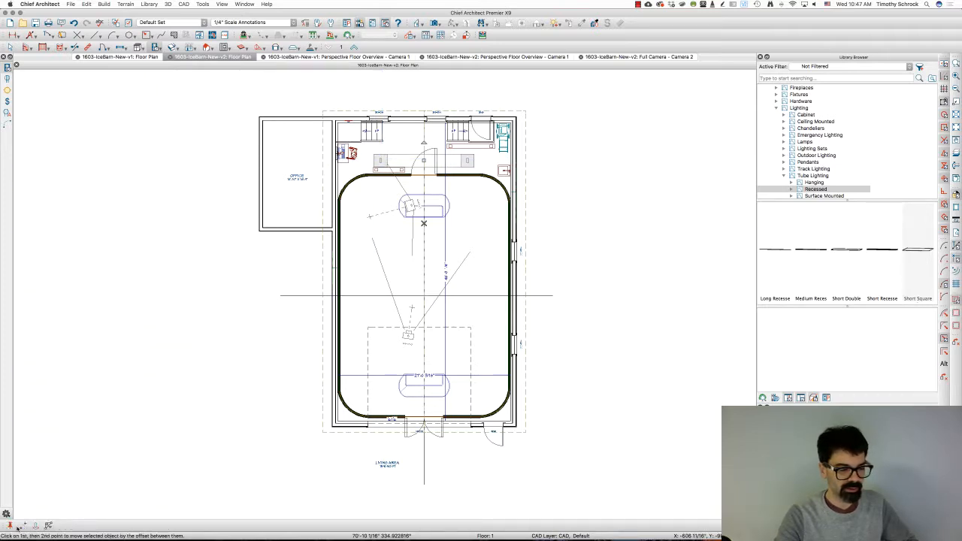
click(10, 527)
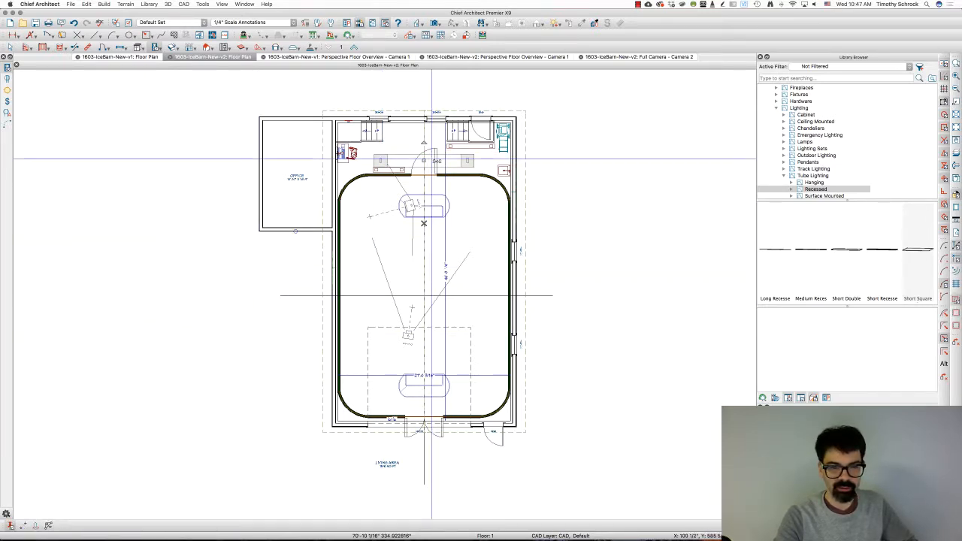
drag(425, 160, 422, 297)
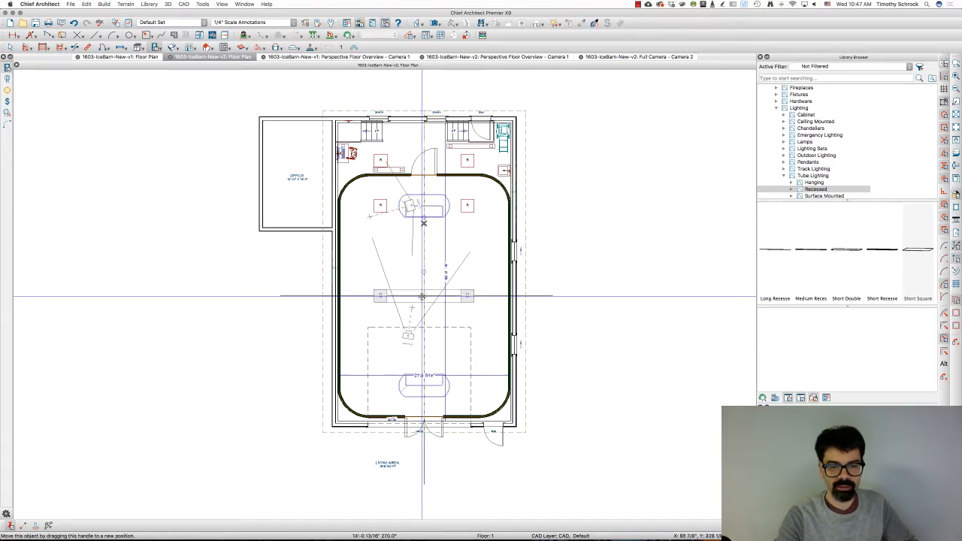
Step: Create a mirrored copy of the second row of lights about the building's horizontal centerline and check the layout in the full camera view
click(469, 208)
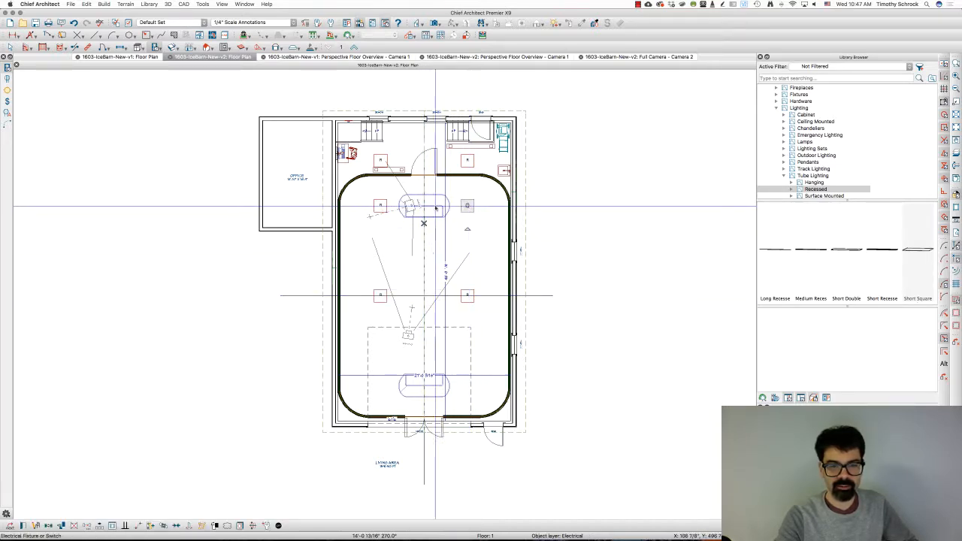
shift+click(384, 206)
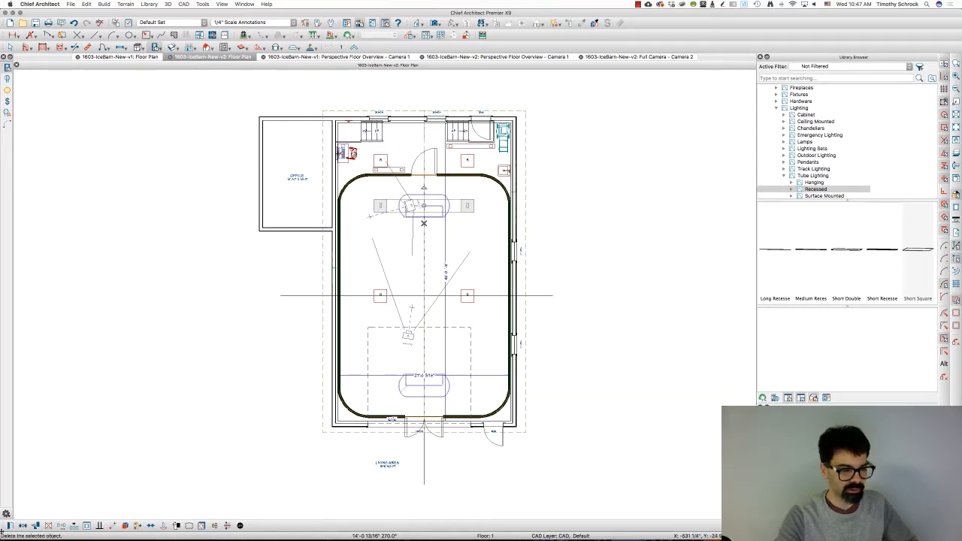
click(22, 526)
click(35, 526)
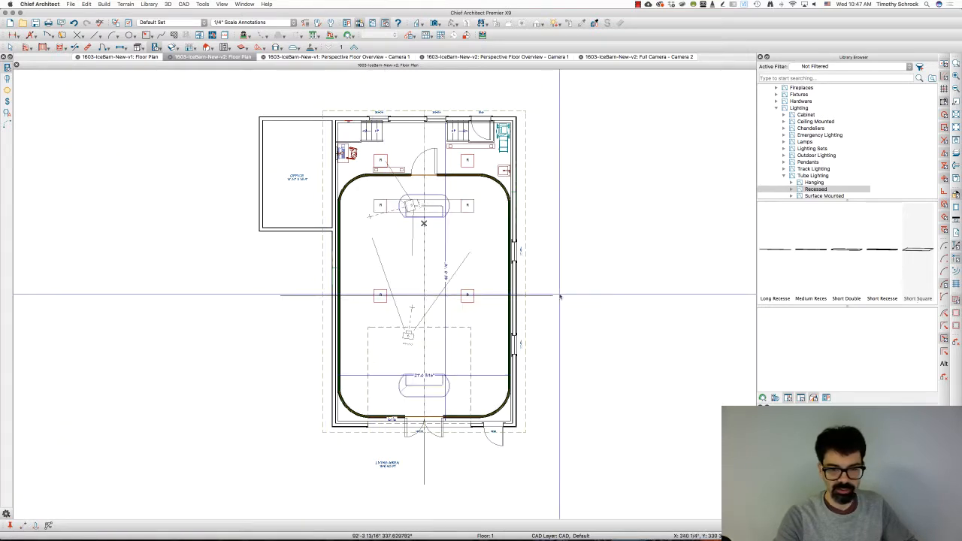
drag(560, 297, 555, 295)
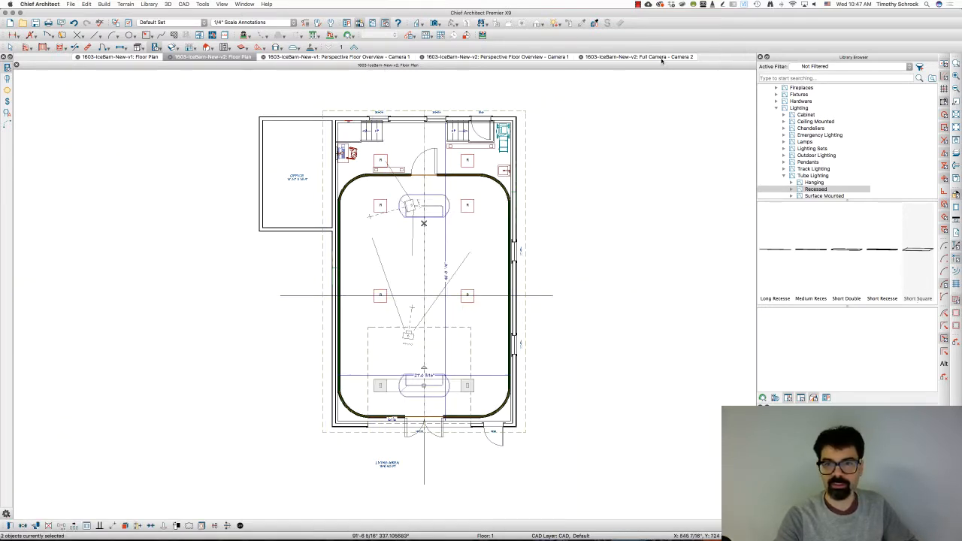
click(661, 57)
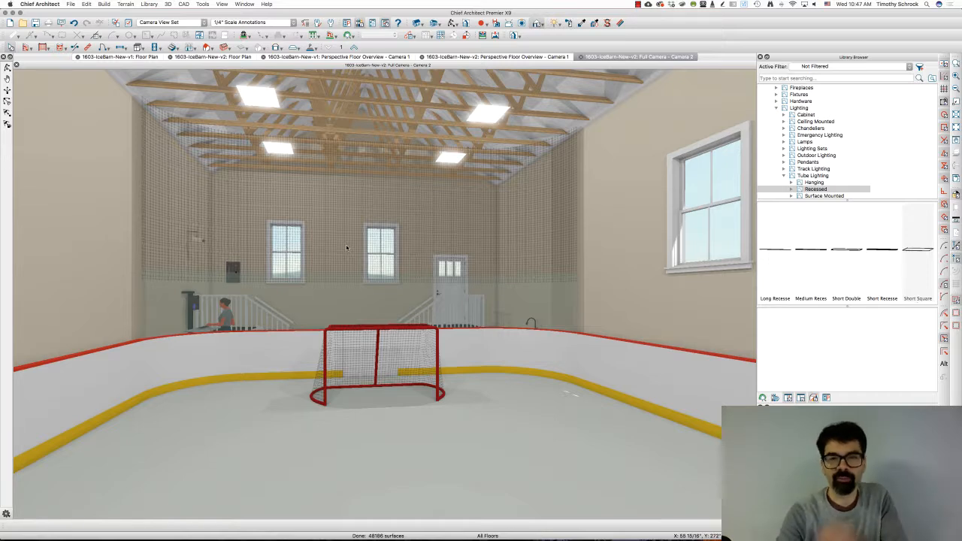
Step: Examine the placement and electrical options in the symbol specification of the nearest left tube light, then close it and deselect the light
click(265, 98)
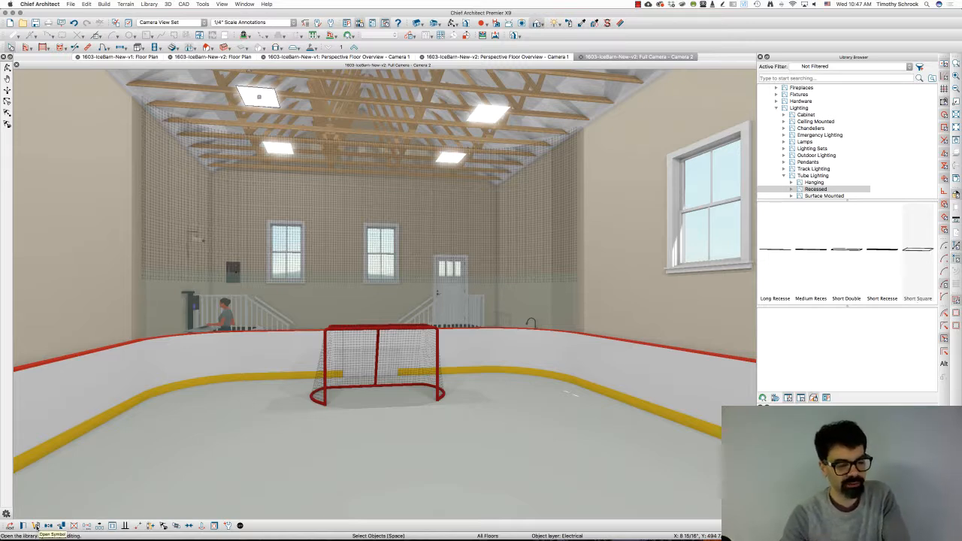
click(35, 527)
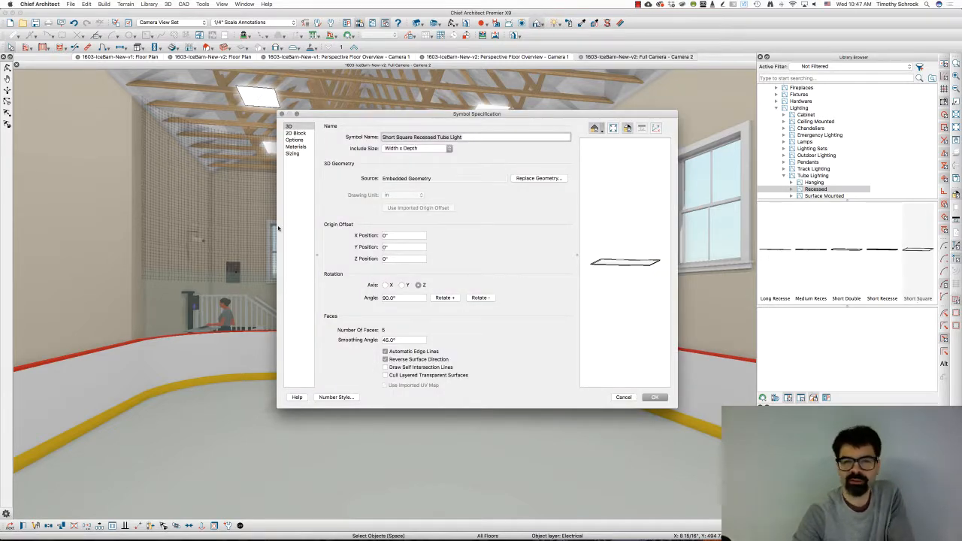
click(301, 140)
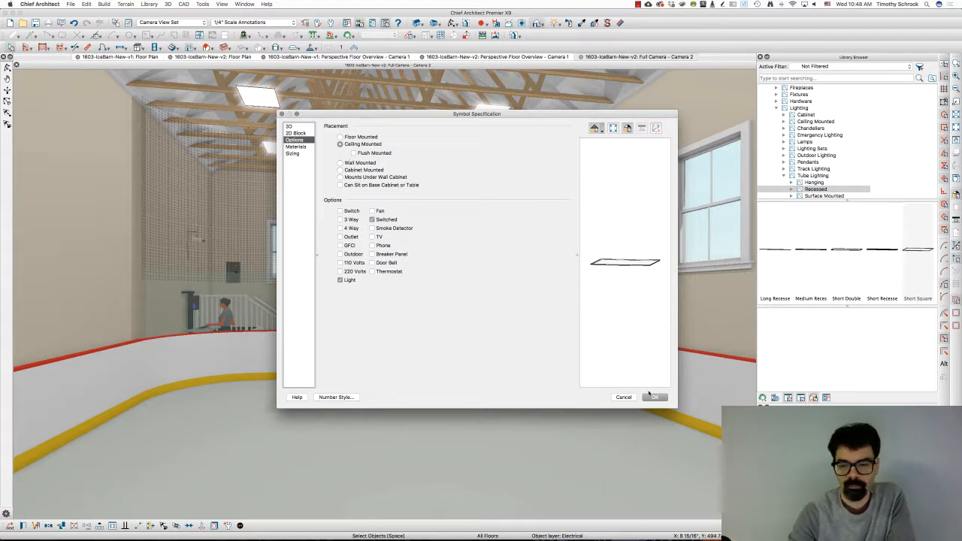
click(655, 397)
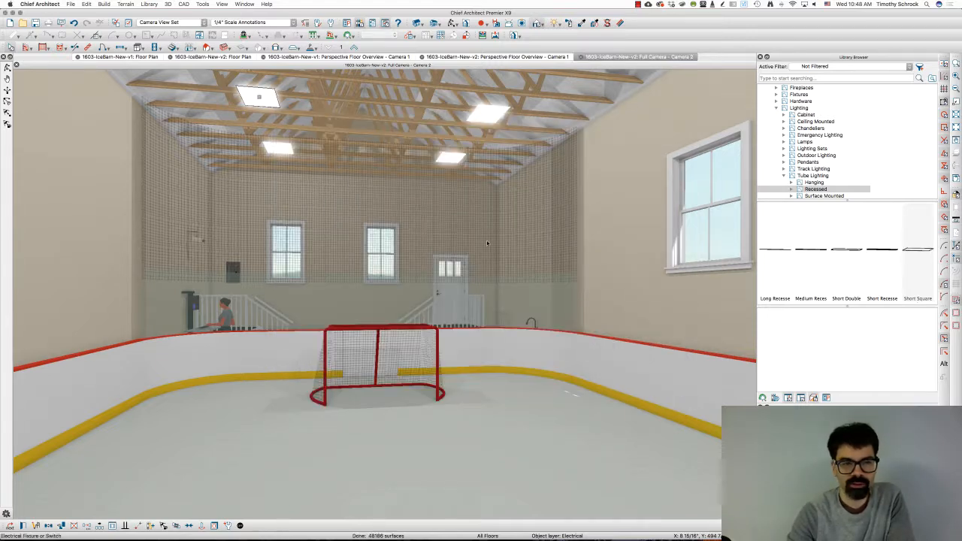
click(6, 67)
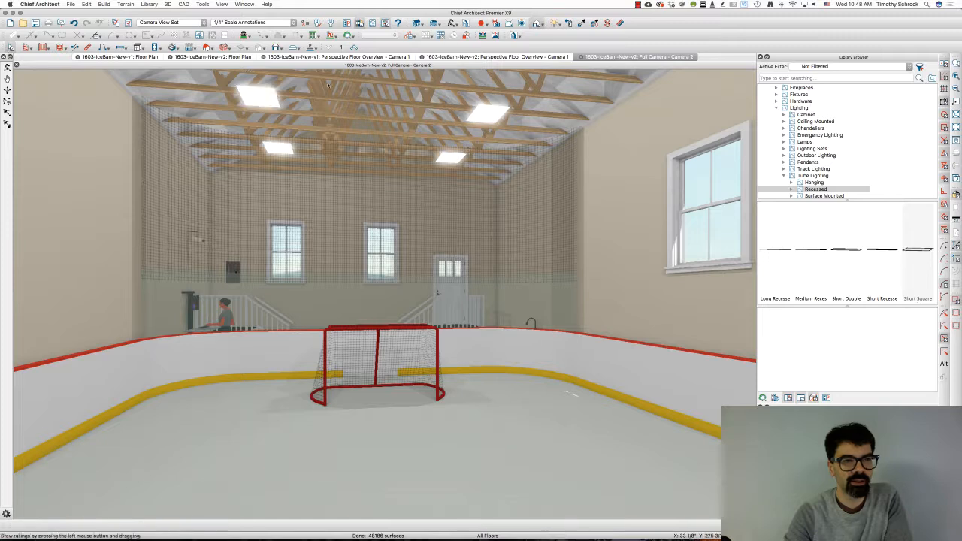